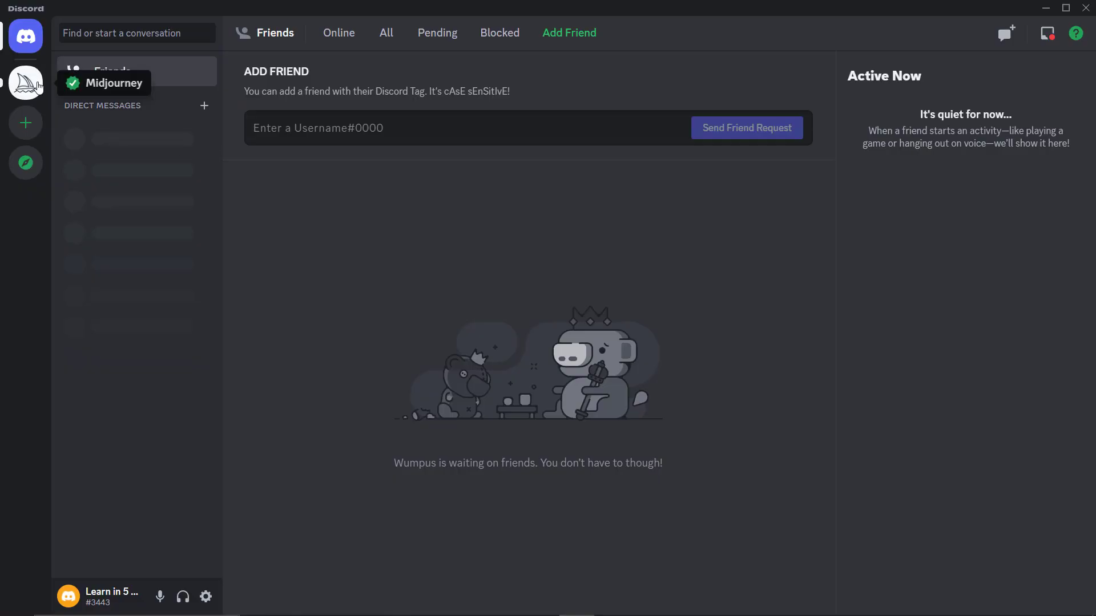
# Select the Midjourney server and go to its newbies-151 channel
pyautogui.click(40, 94)
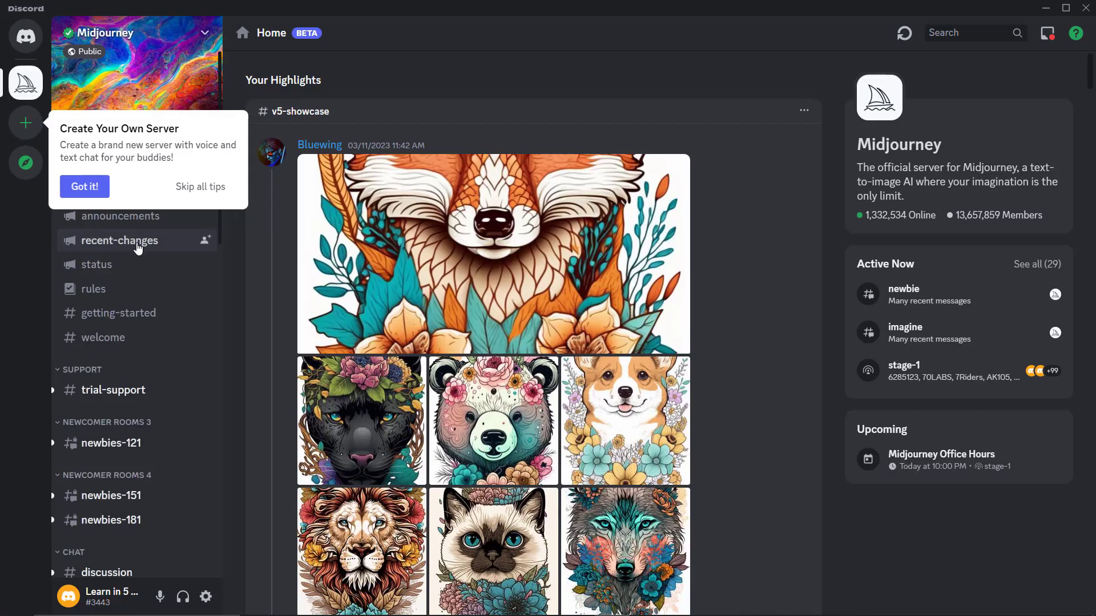
pyautogui.scroll(-3, 143, 274)
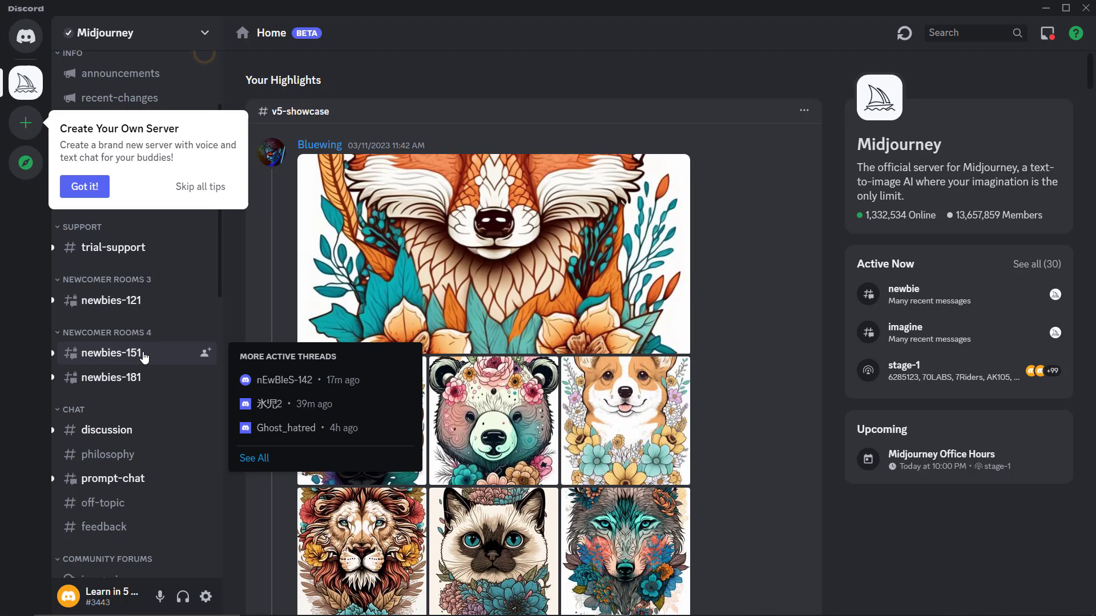
pyautogui.click(144, 354)
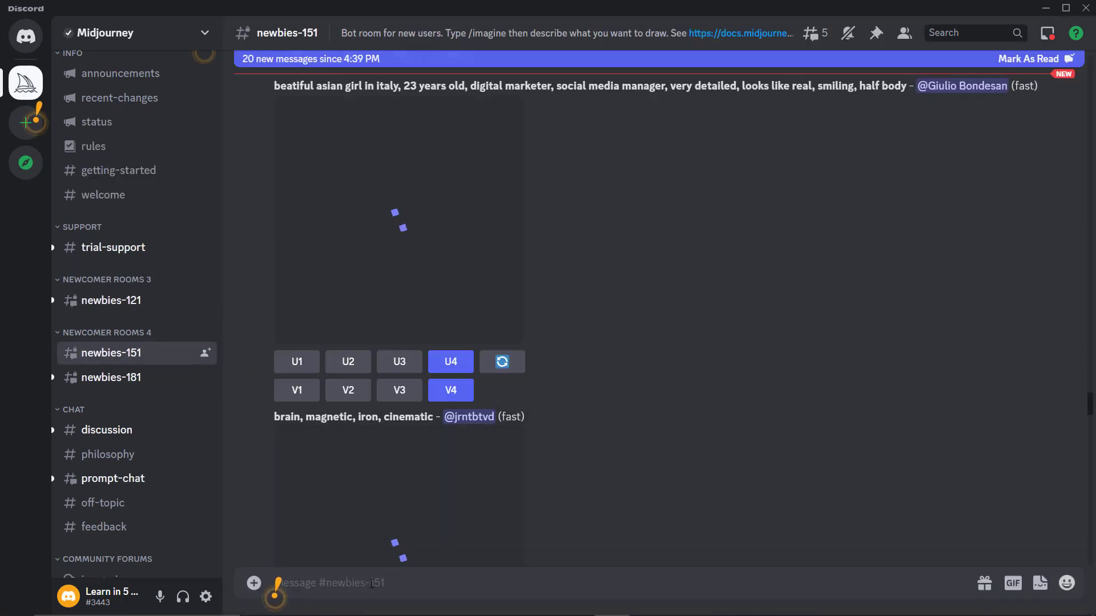
# Submit a /imagine prompt for a realistic smiling girl with black hair and blue eyes, --ar 16:9
pyautogui.write('/')
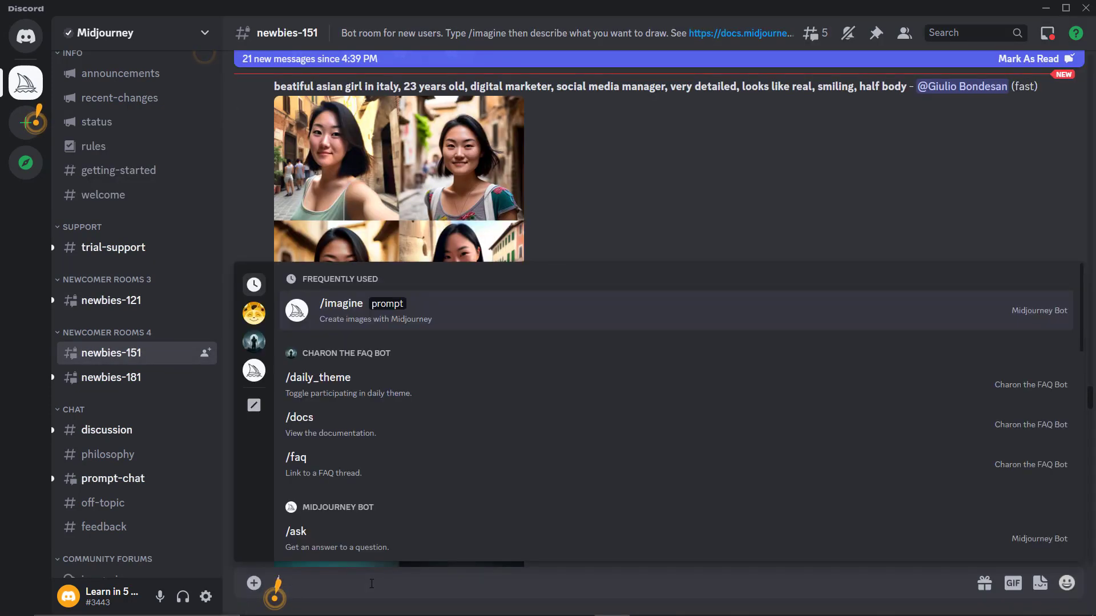
pyautogui.press('Return')
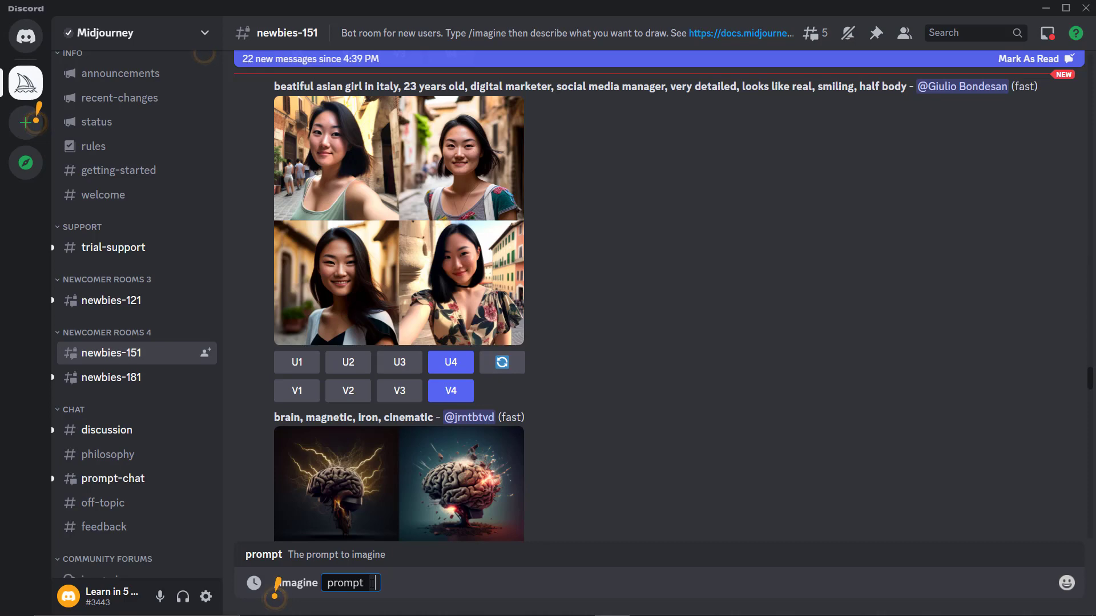
pyautogui.write('A beautiful girl with black hair, a beautiful smile and blue eyes, high definition, show the upper part with the picture, make her look like a real girl like a human --ar16:9')
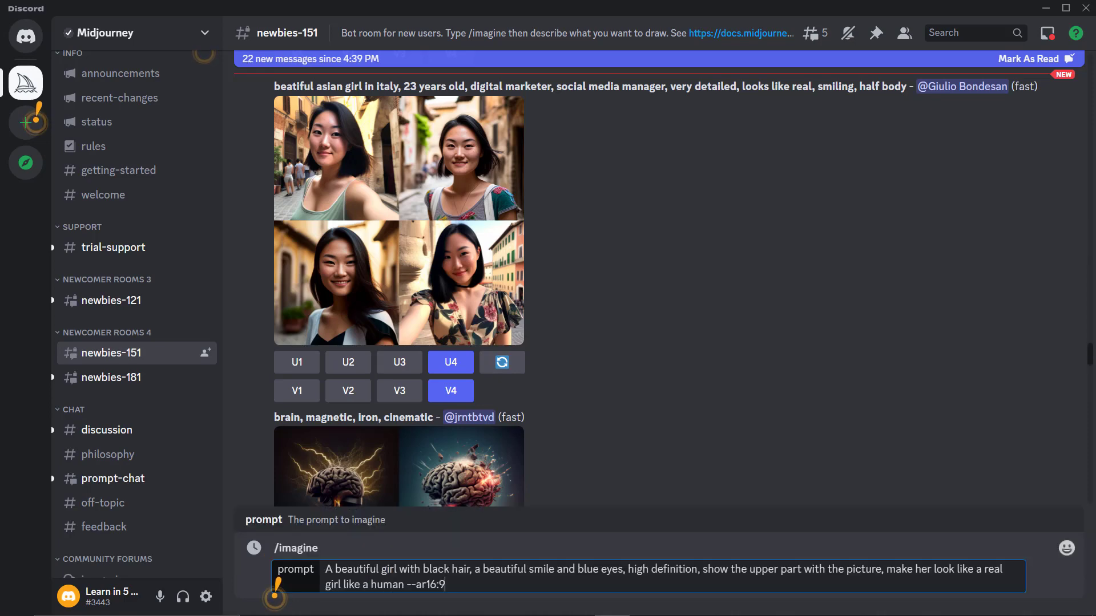
pyautogui.scroll(-3, 400, 342)
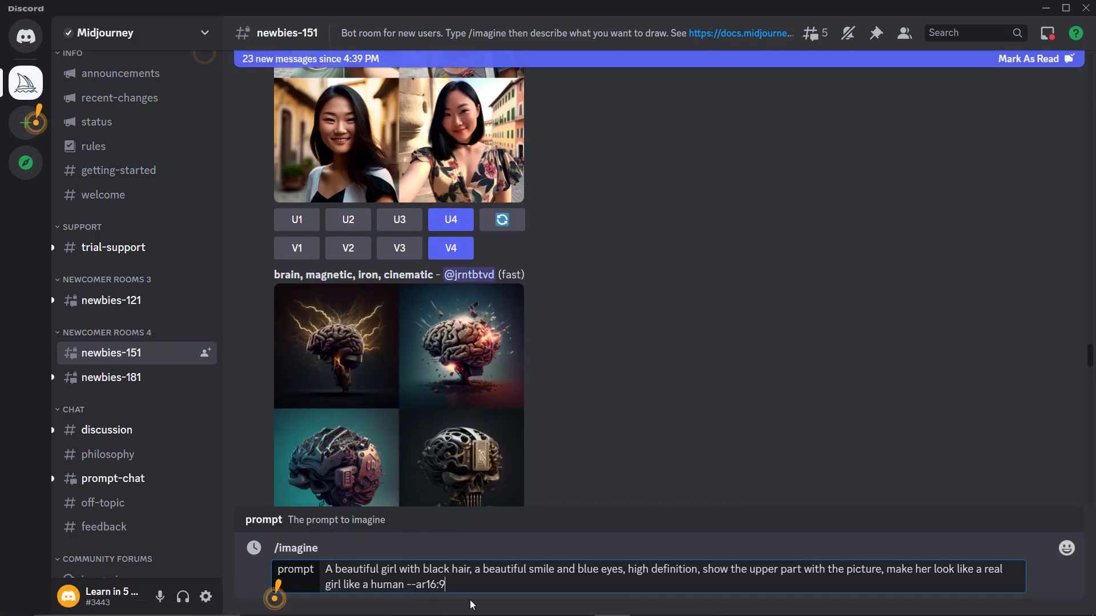
pyautogui.press('Return')
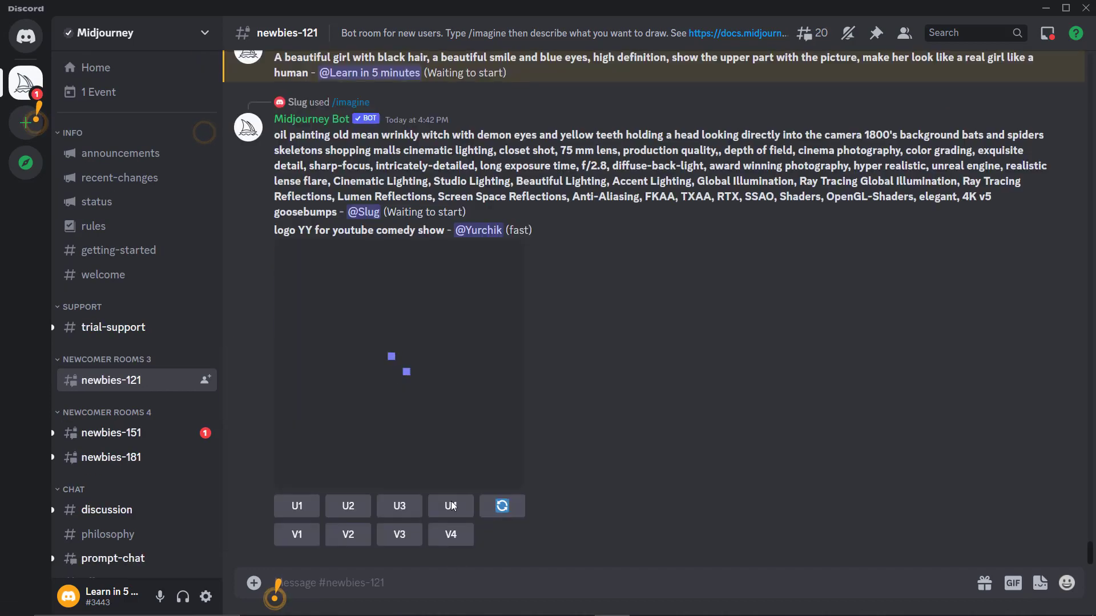
# Follow the four-portrait grid rendering in the chat, dismissing the new-message notification
pyautogui.scroll(2, 476, 459)
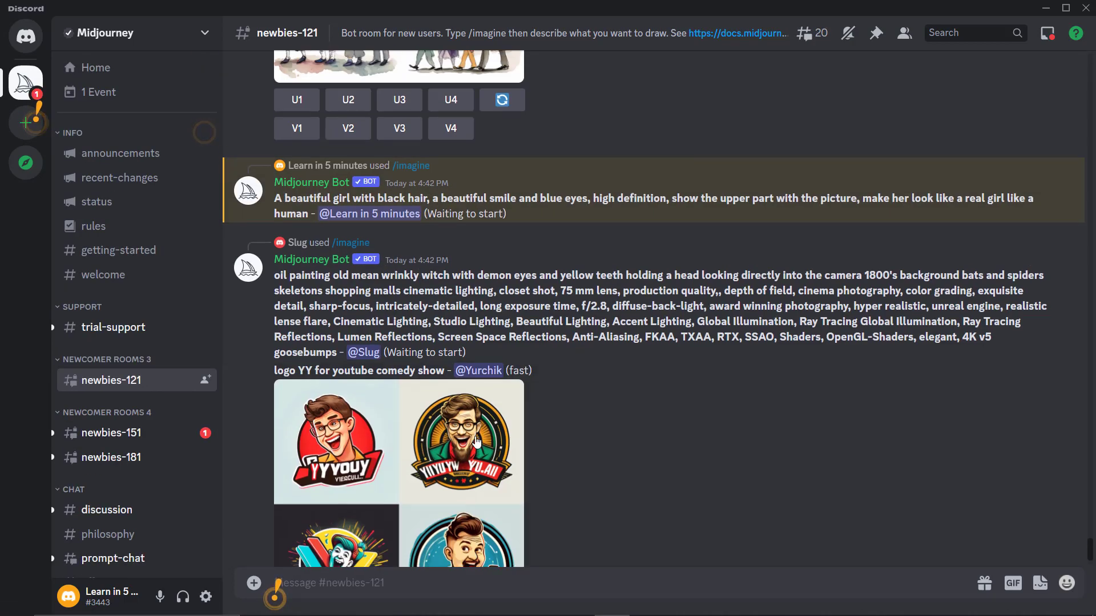
pyautogui.scroll(-1, 476, 448)
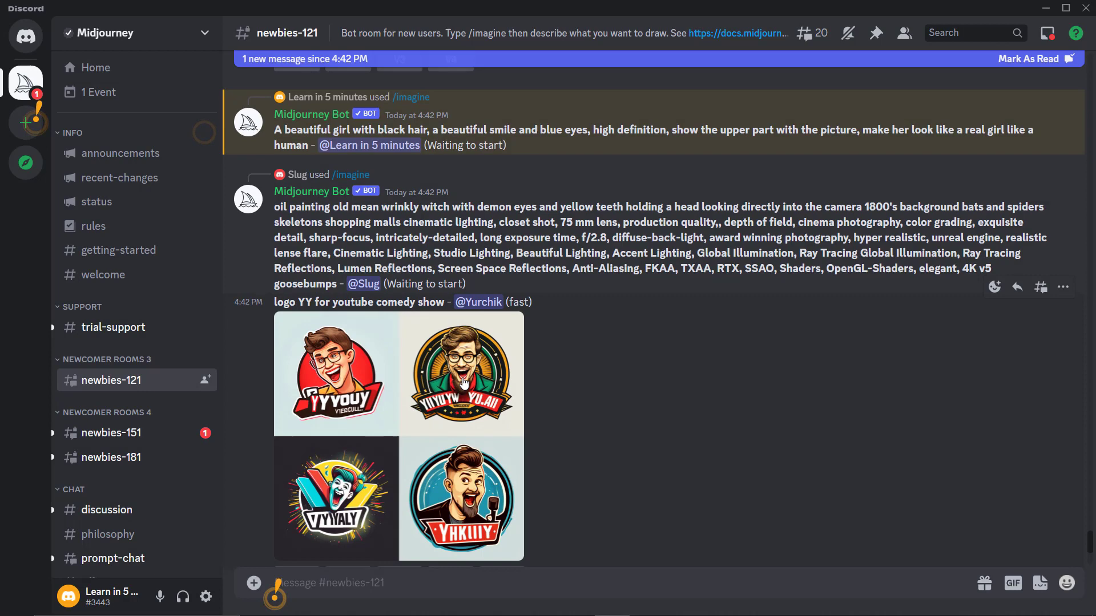
pyautogui.scroll(-5, 484, 424)
pyautogui.scroll(-3, 743, 457)
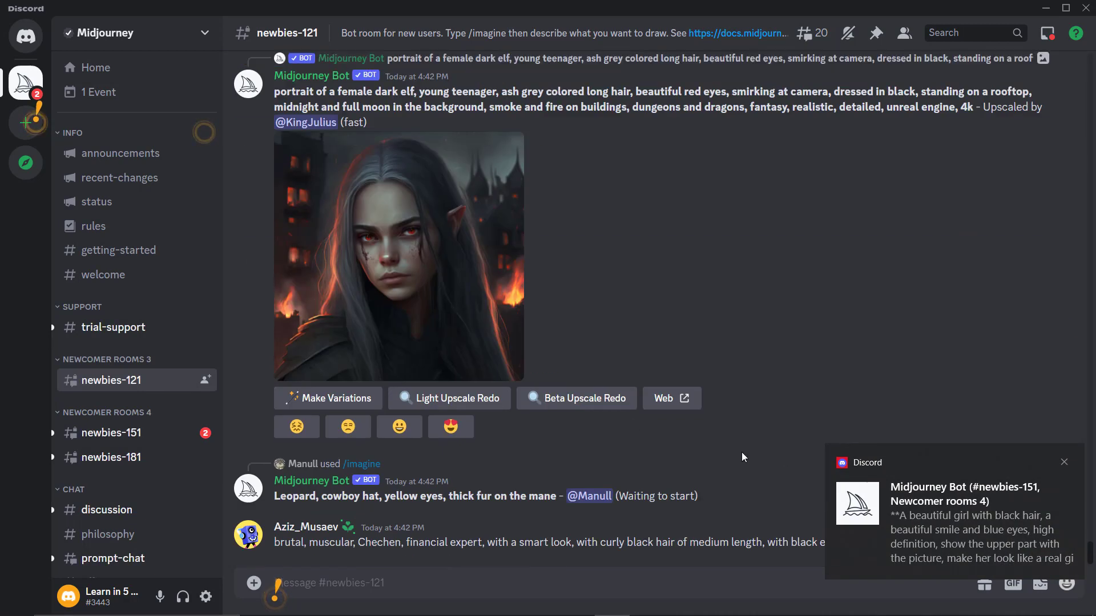
pyautogui.click(1063, 463)
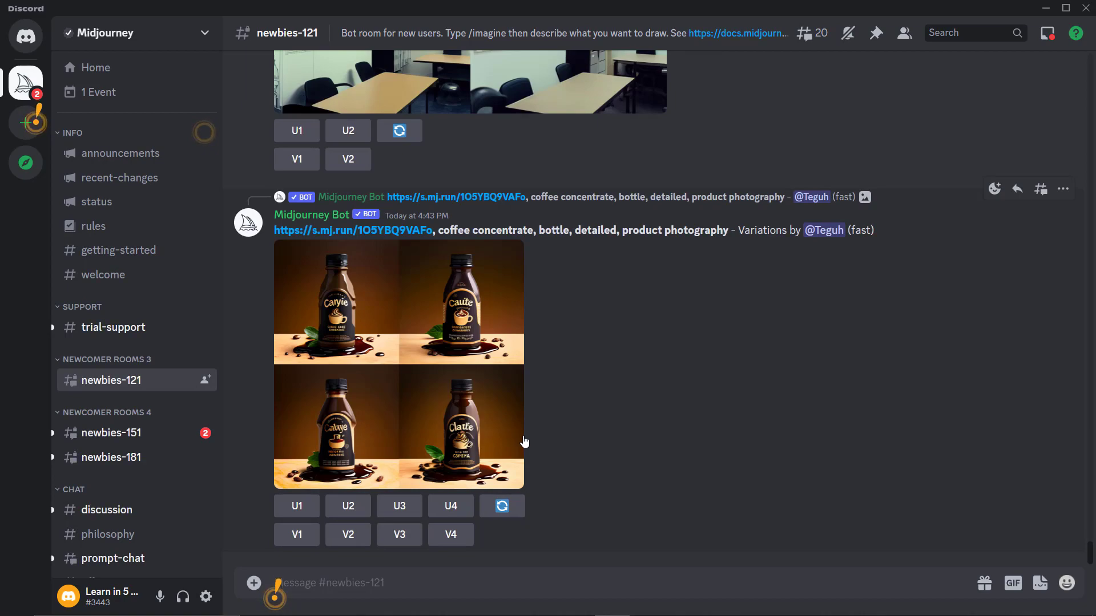
pyautogui.scroll(15, 524, 442)
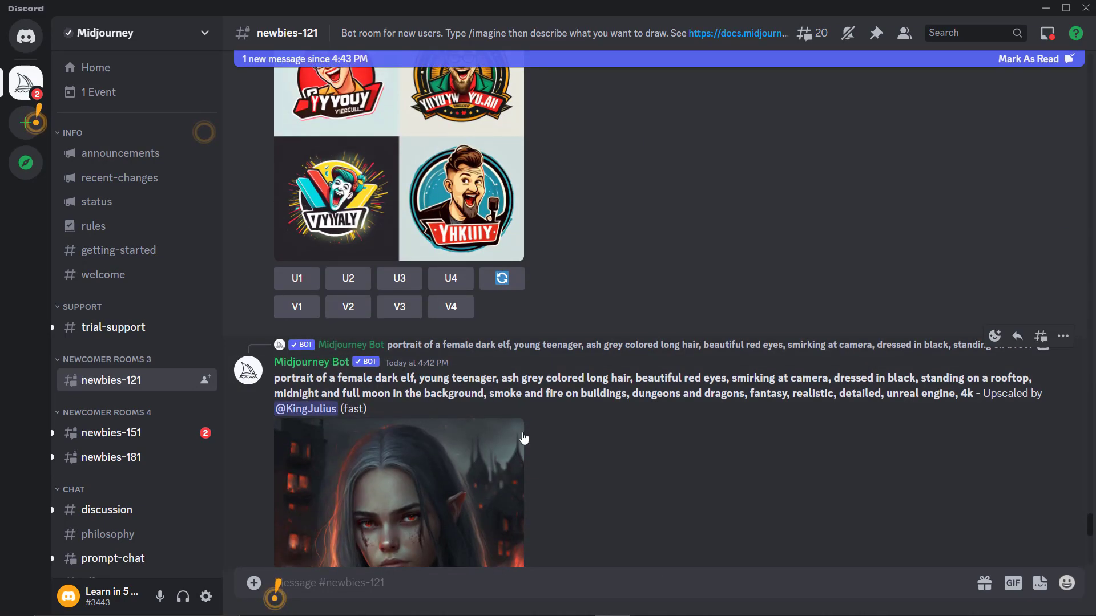
pyautogui.scroll(10, 524, 439)
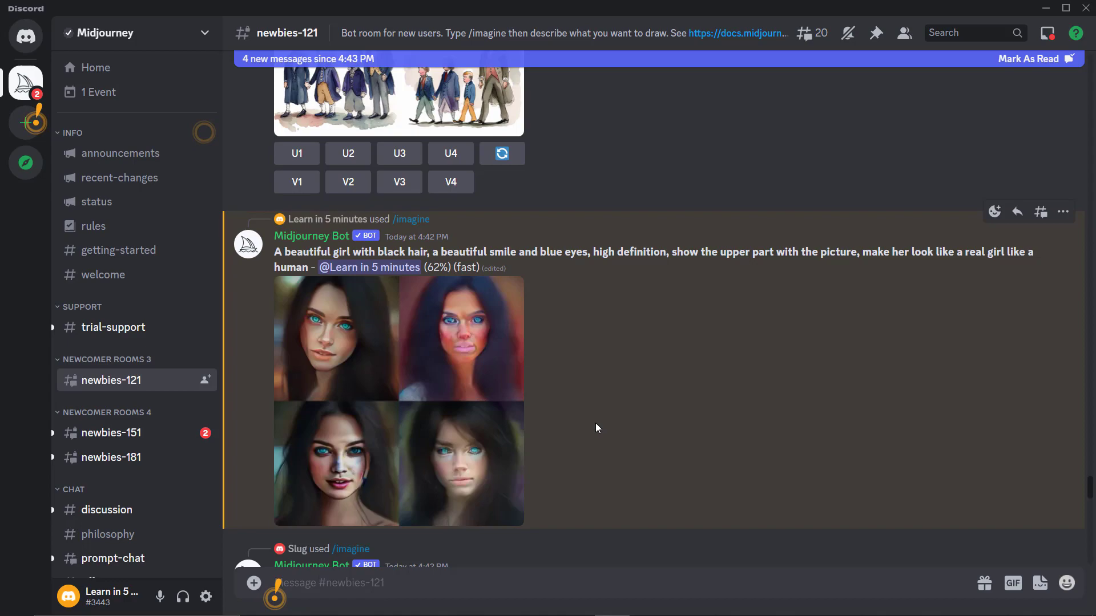
pyautogui.scroll(-15, 597, 428)
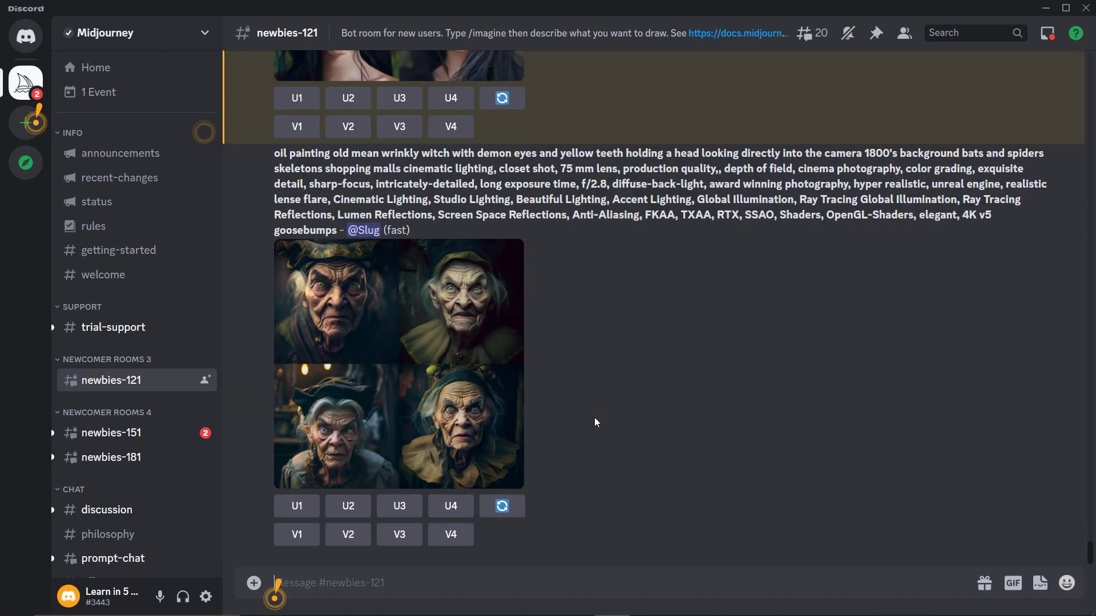
pyautogui.scroll(5, 595, 445)
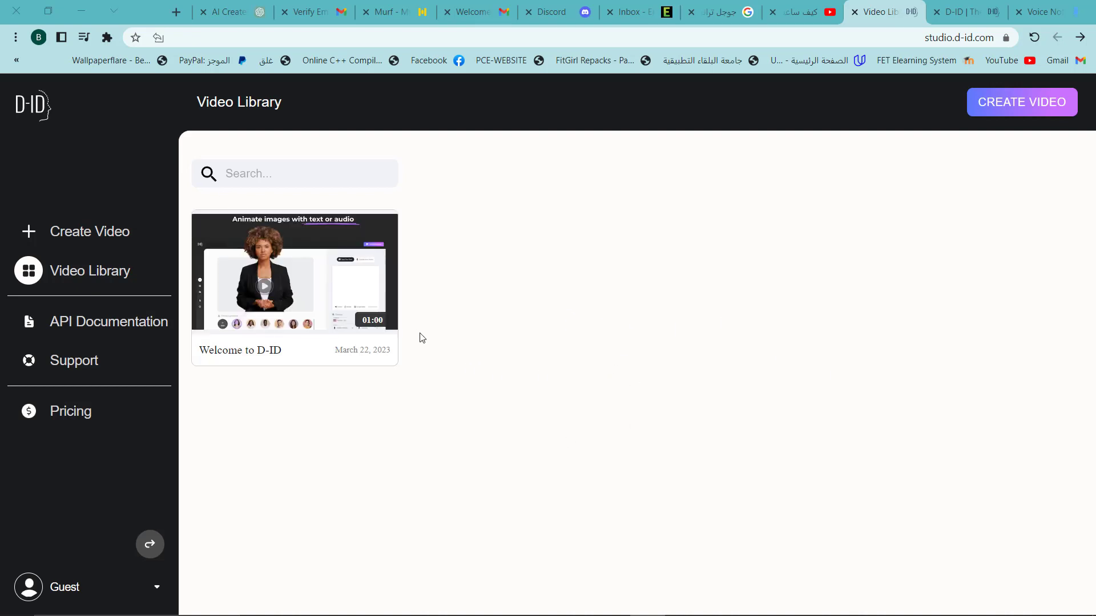
# Return to D-ID Studio's signed-in Video Library with 10 credits and two New creative videos
pyautogui.click(74, 237)
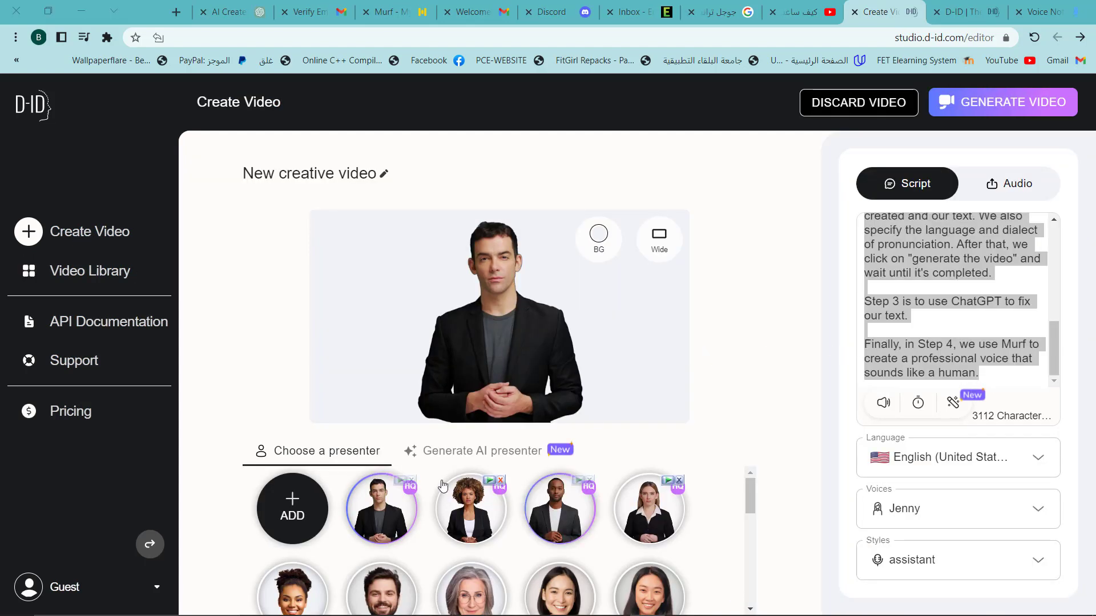
pyautogui.click(301, 485)
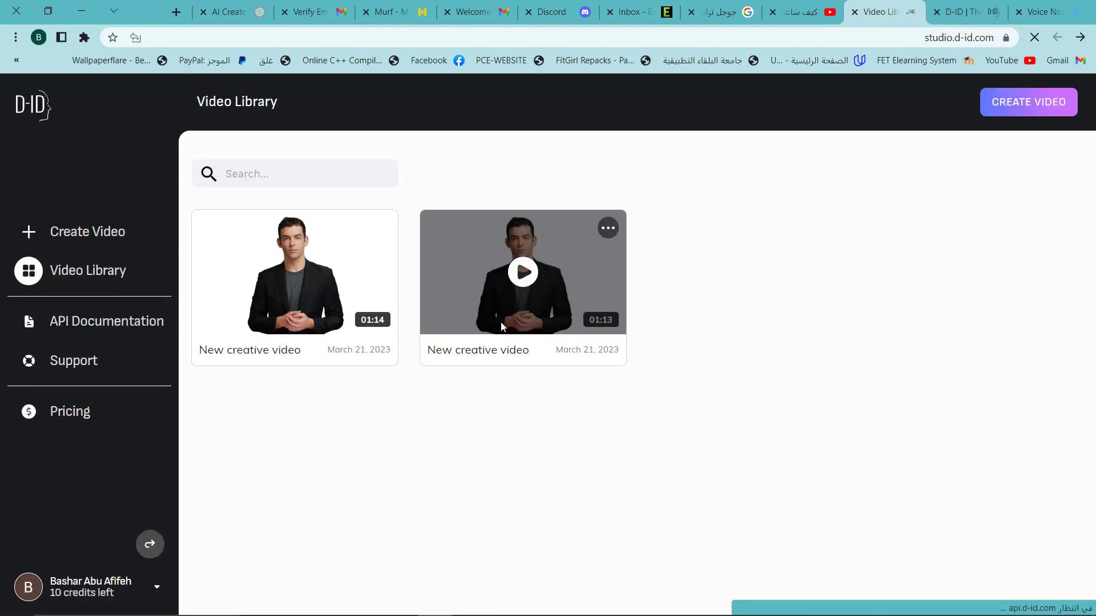
# Start a new D-ID video with the black-haired girl portrait as presenter and paste the narration script
pyautogui.click(84, 244)
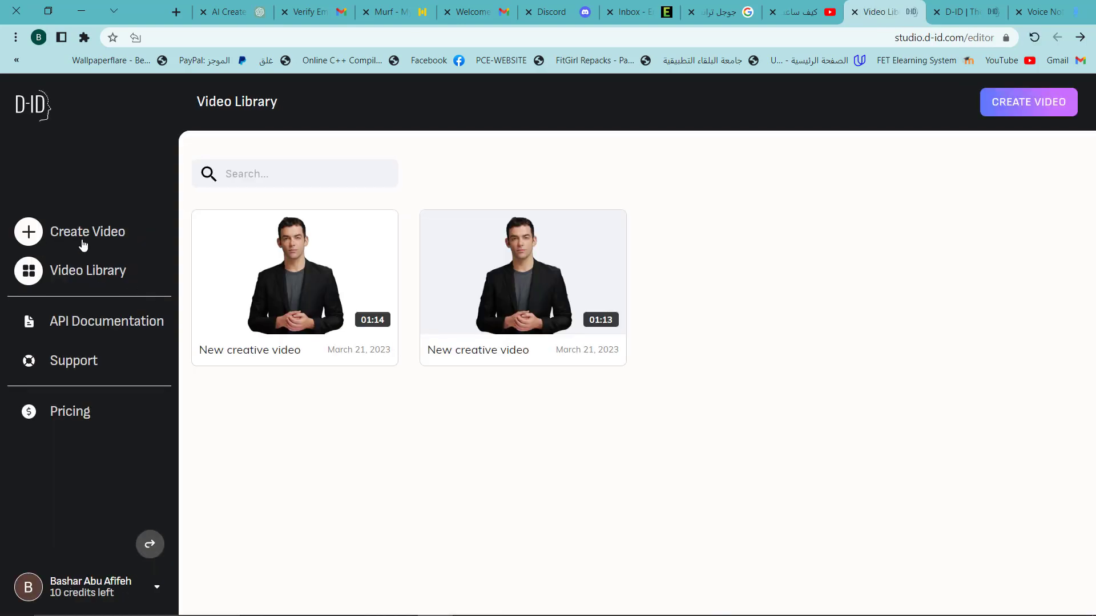
pyautogui.click(291, 508)
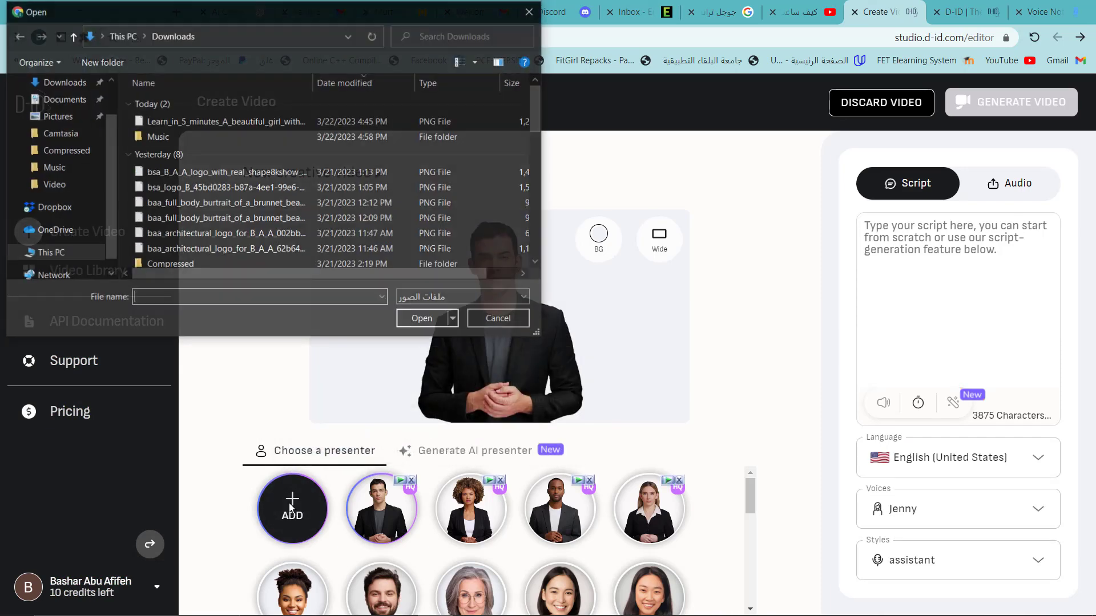
pyautogui.doubleClick(170, 121)
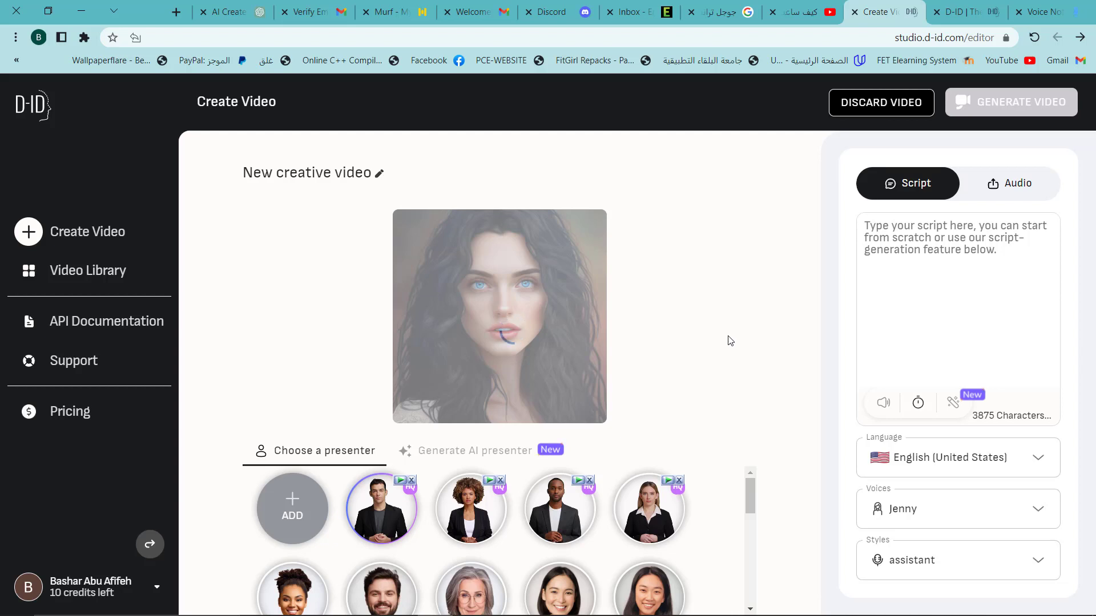
pyautogui.hotkey('ctrl', 'v')
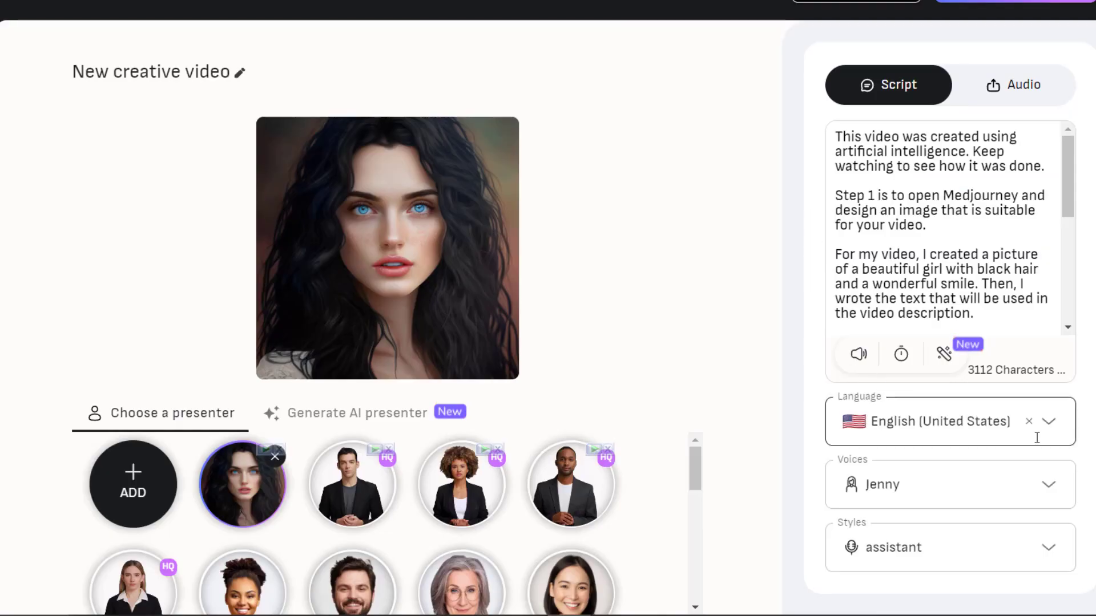
pyautogui.click(1052, 423)
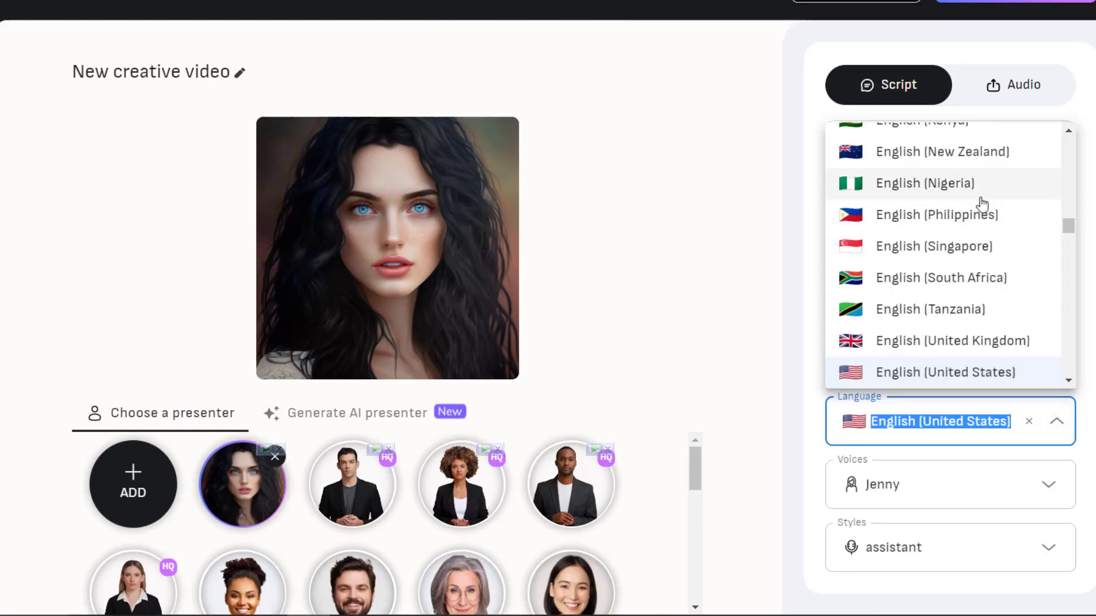
pyautogui.click(1062, 428)
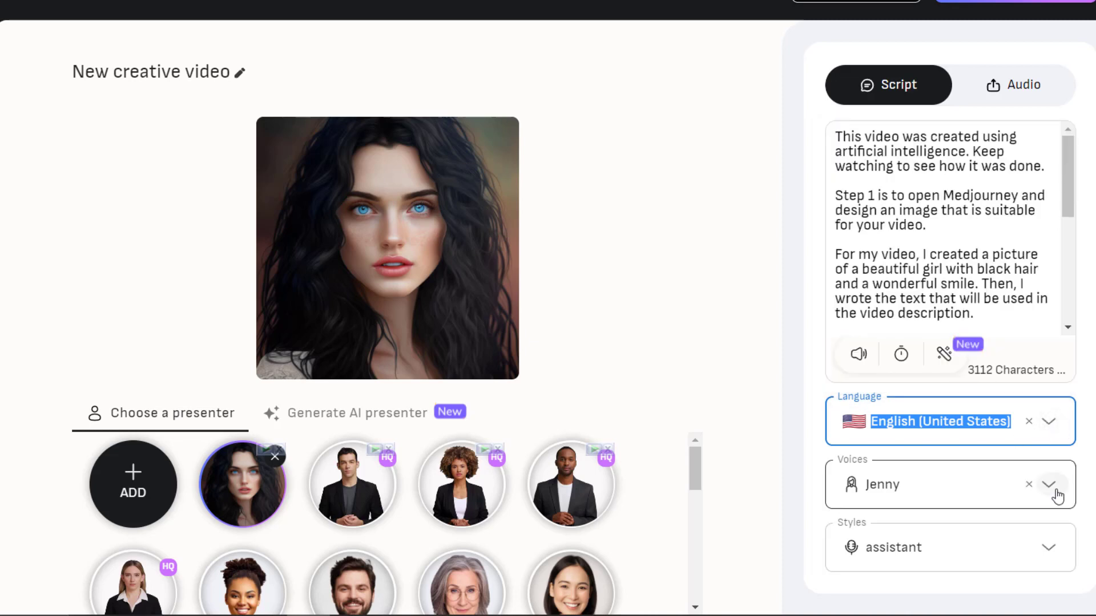
pyautogui.click(1052, 492)
pyautogui.scroll(-10, 939, 331)
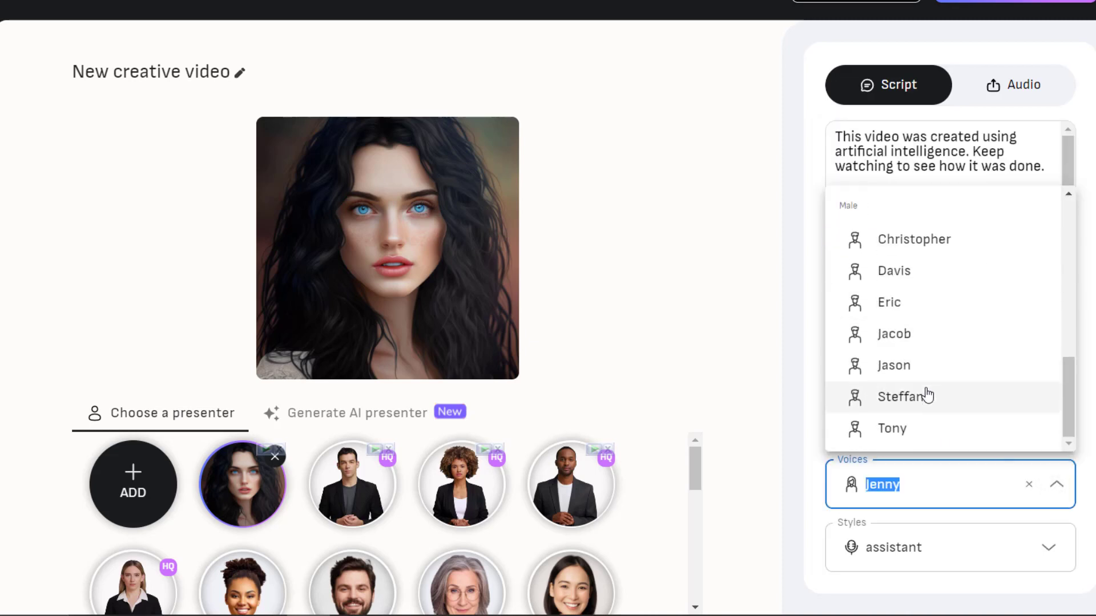
pyautogui.scroll(10, 927, 391)
pyautogui.click(710, 320)
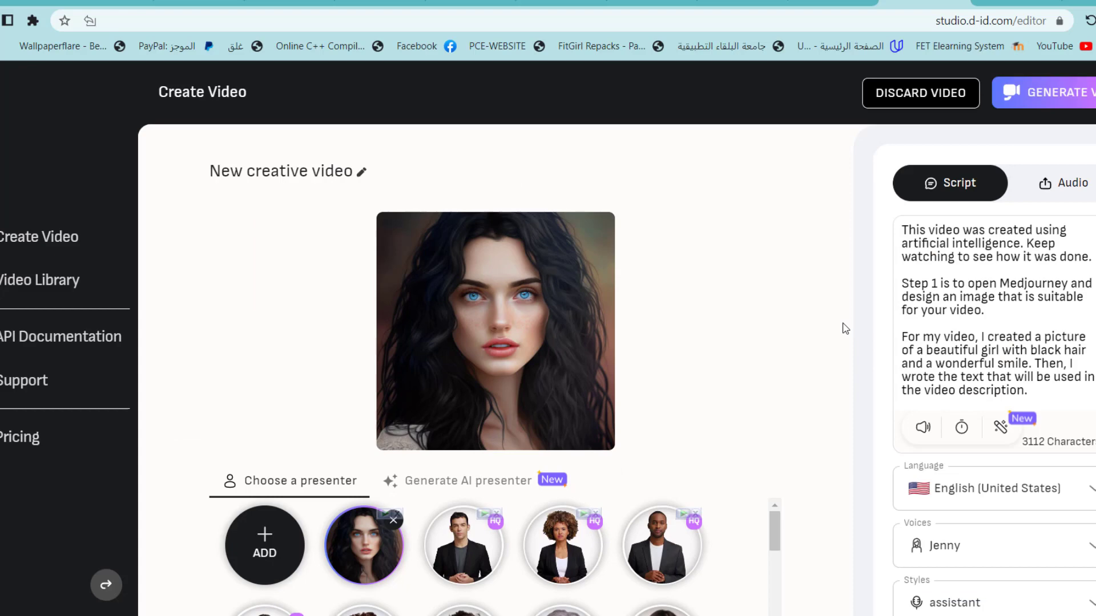
# Generate the 00:54 talking video, confirming the 4-credit cost
pyautogui.click(1045, 95)
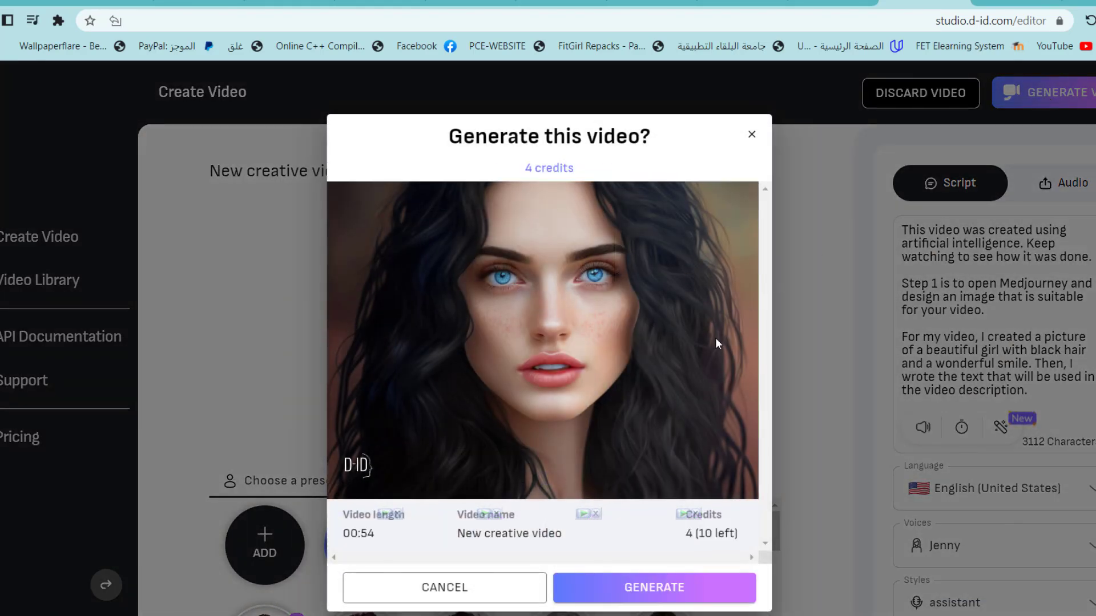
pyautogui.click(673, 594)
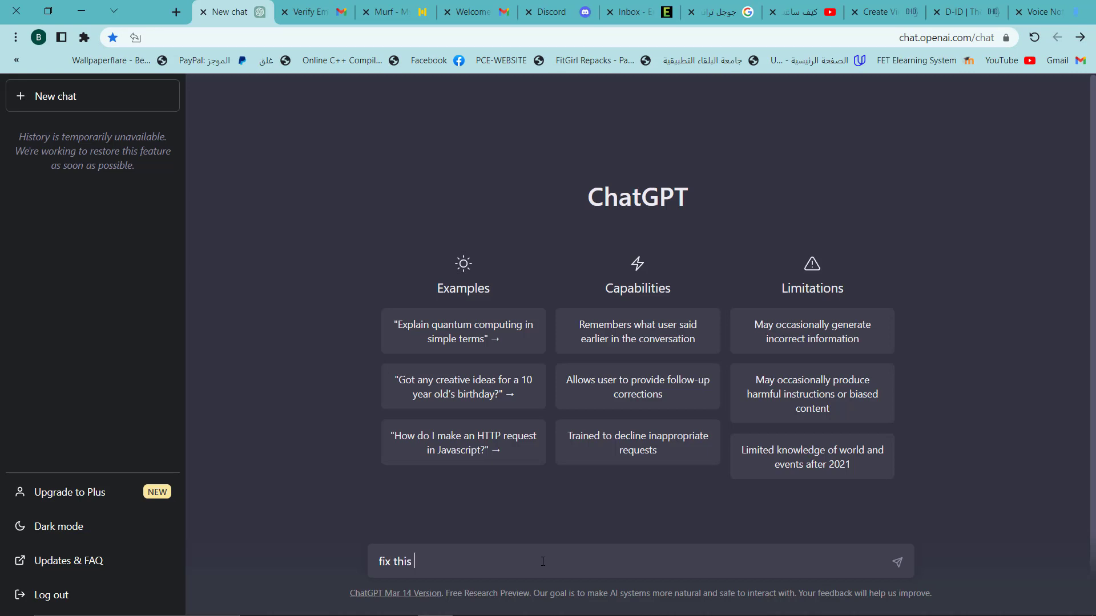
# Paste the narration after 'fix this' and send it to ChatGPT for correction
pyautogui.hotkey('ctrl', 'v')
pyautogui.press('Return')
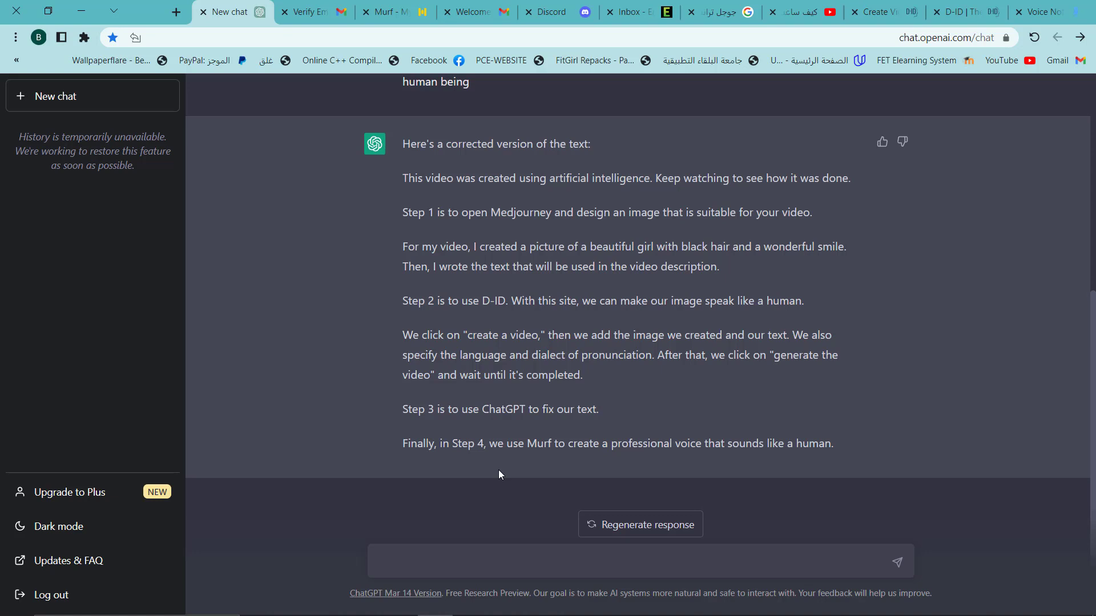
pyautogui.hotkey('ctrl', '3')
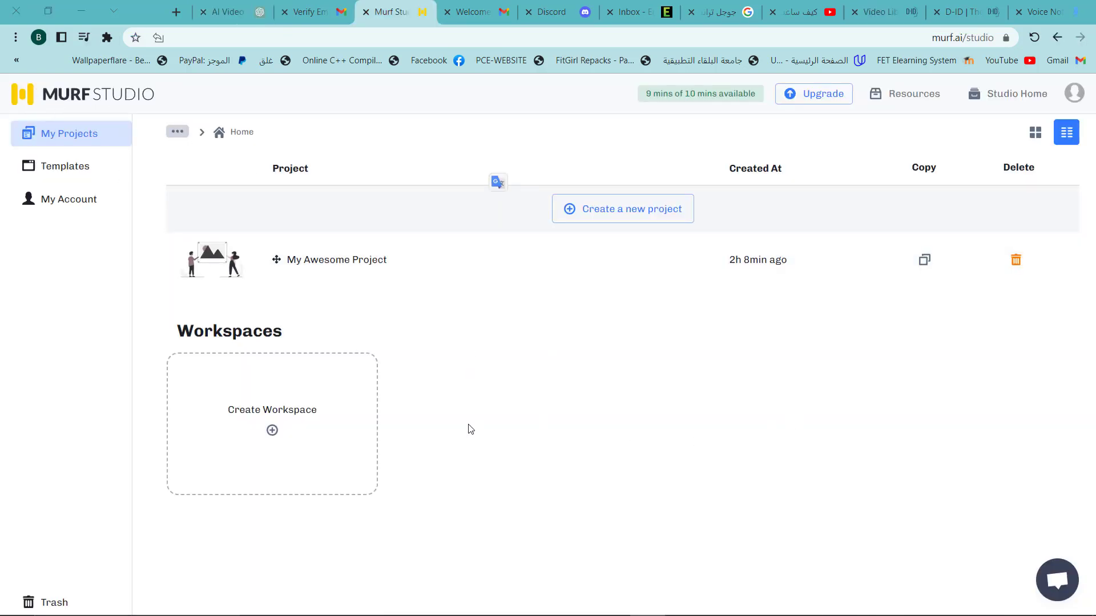
# Skip the workspace dialog and create a blank Murf project, 'My Awesome Project'
pyautogui.click(307, 425)
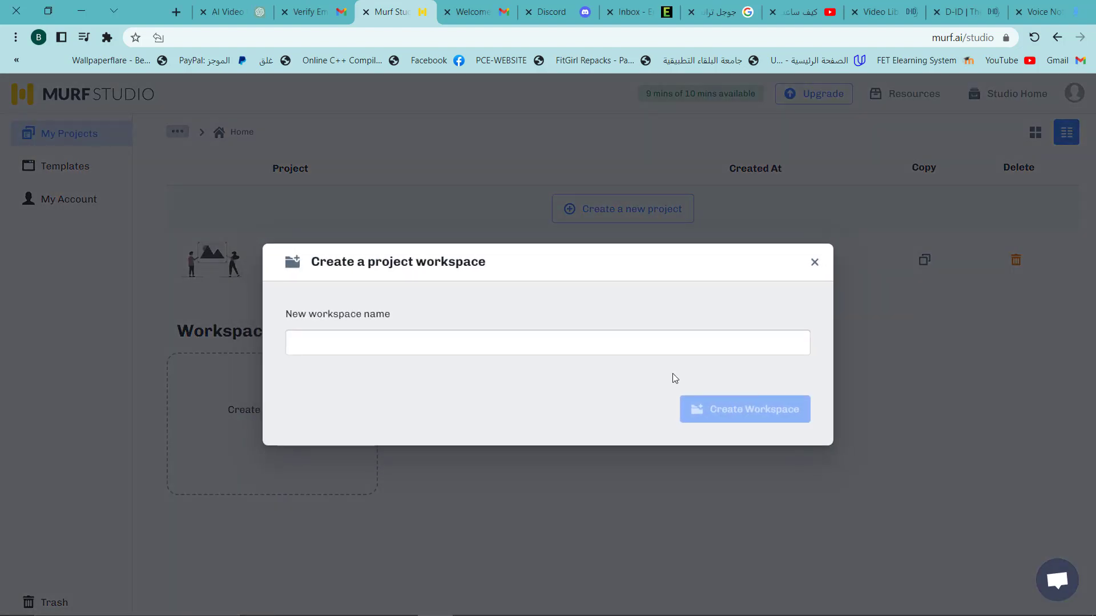
pyautogui.click(815, 262)
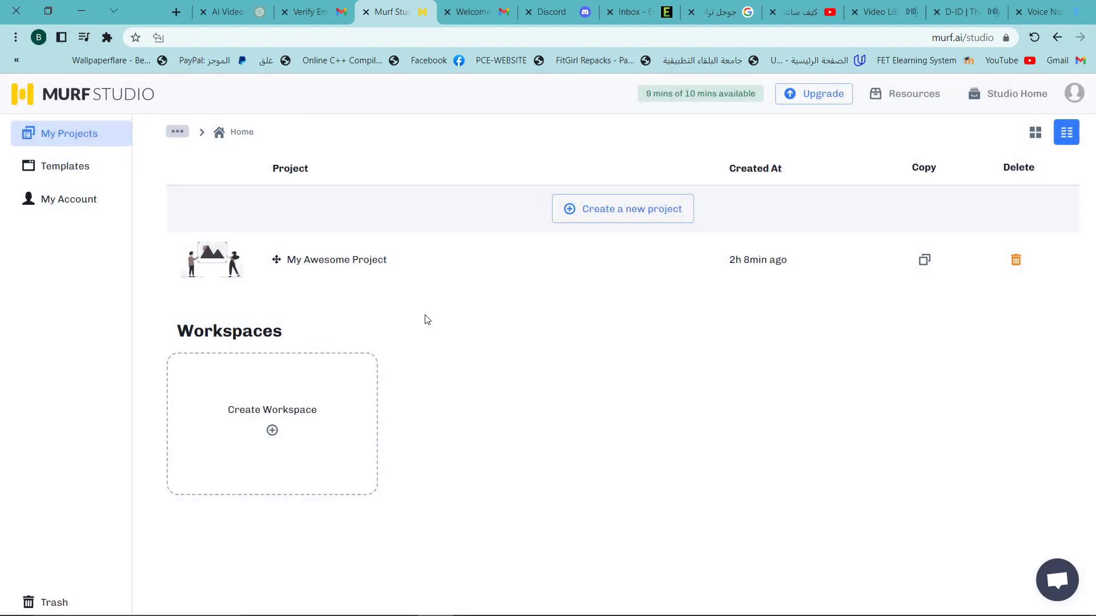
pyautogui.click(575, 220)
pyautogui.click(279, 396)
pyautogui.click(832, 566)
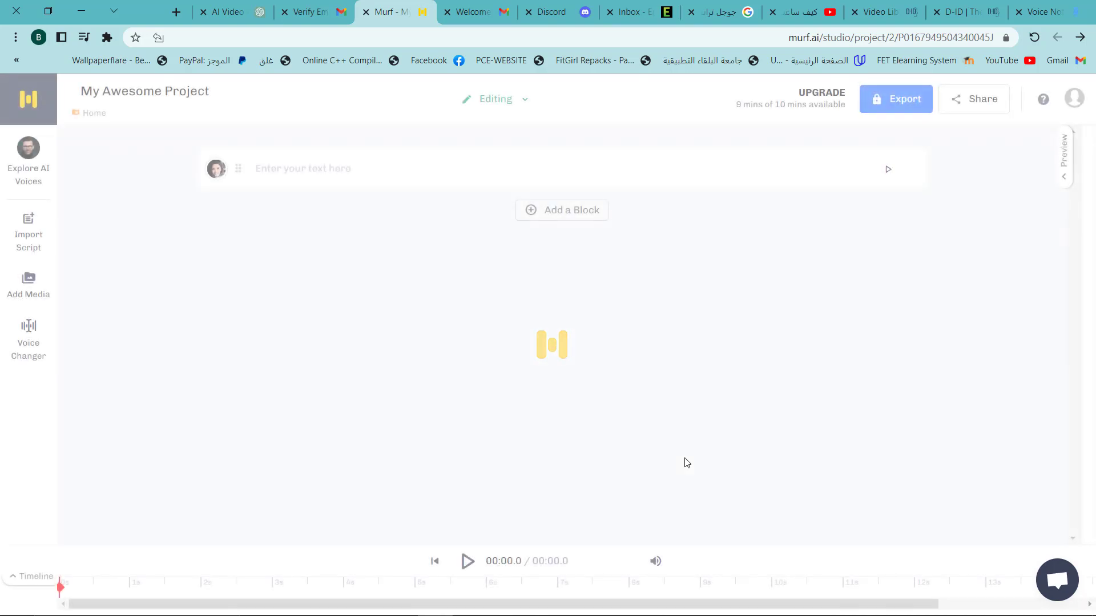
# Choose the Alicia voice, paste the corrected script split by paragraphs, and generate all block audio
pyautogui.click(217, 169)
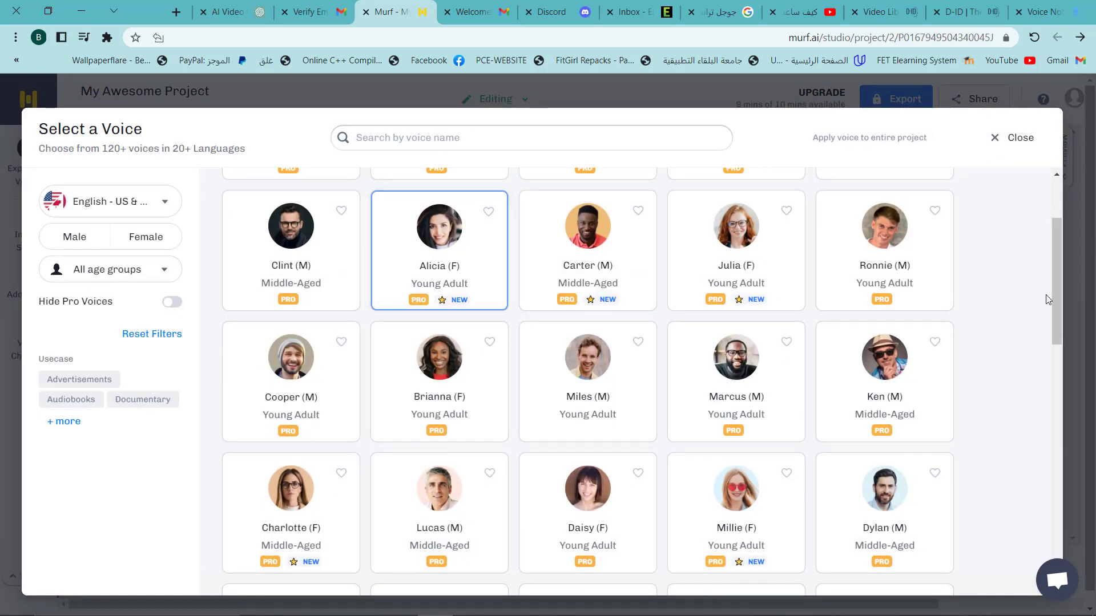
pyautogui.click(1016, 140)
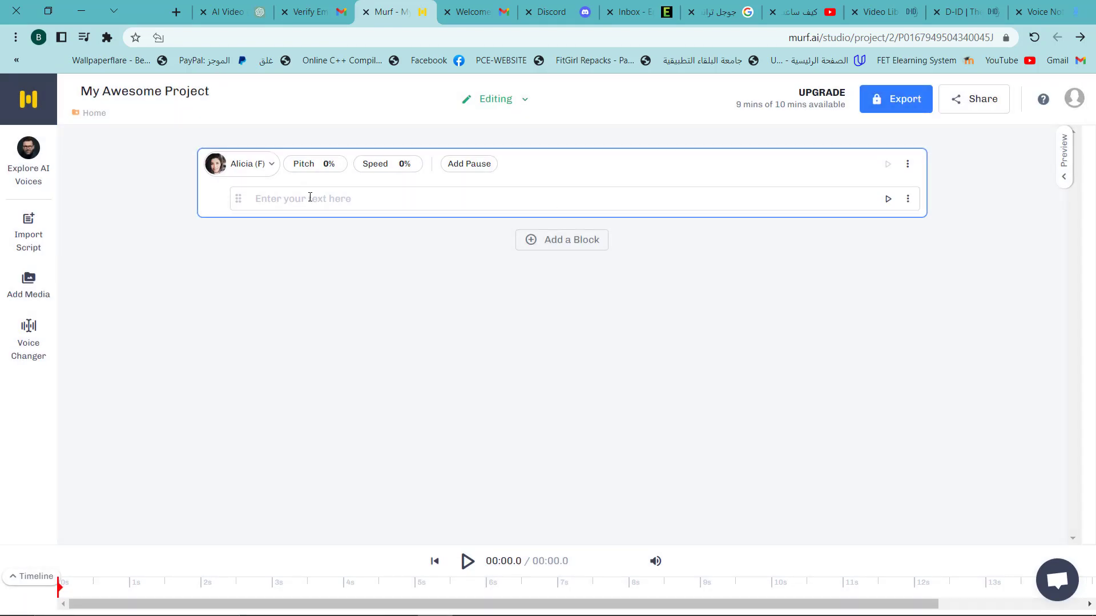
pyautogui.hotkey('ctrl', 'v')
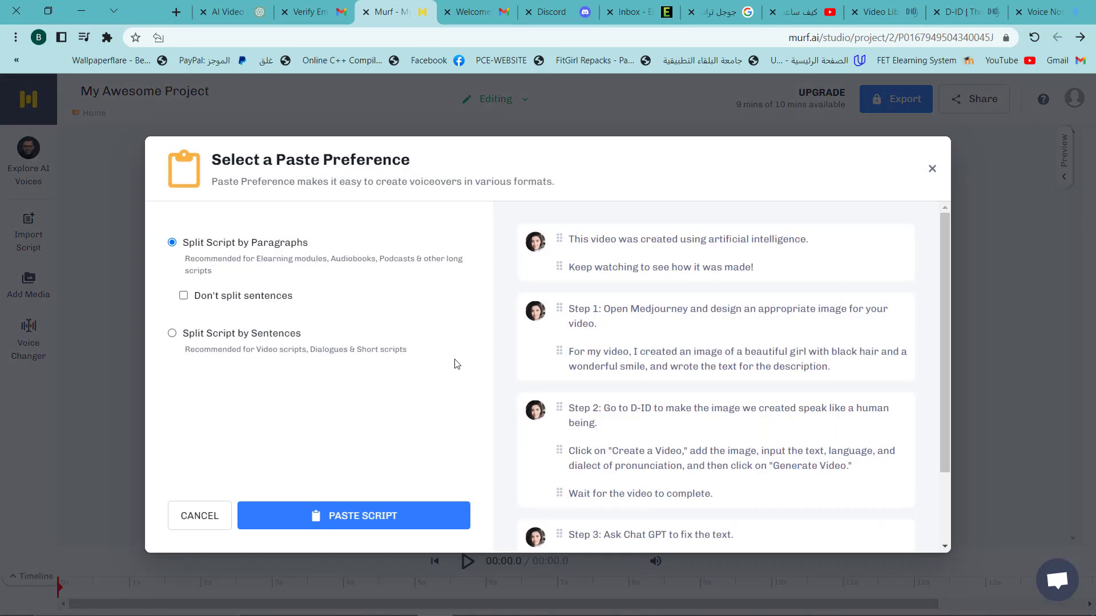
pyautogui.click(384, 519)
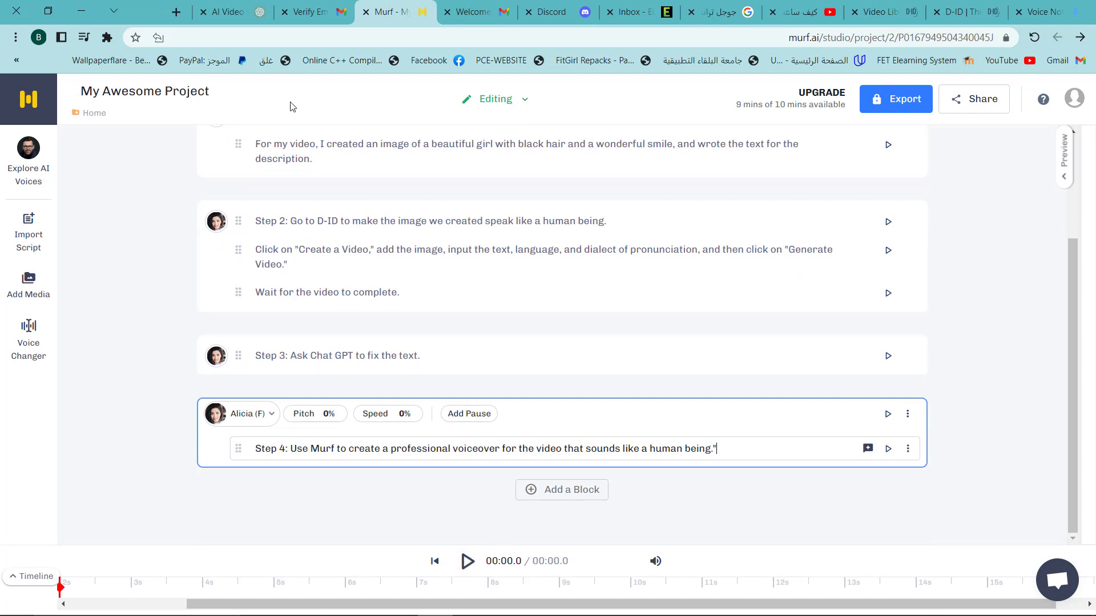
pyautogui.click(467, 561)
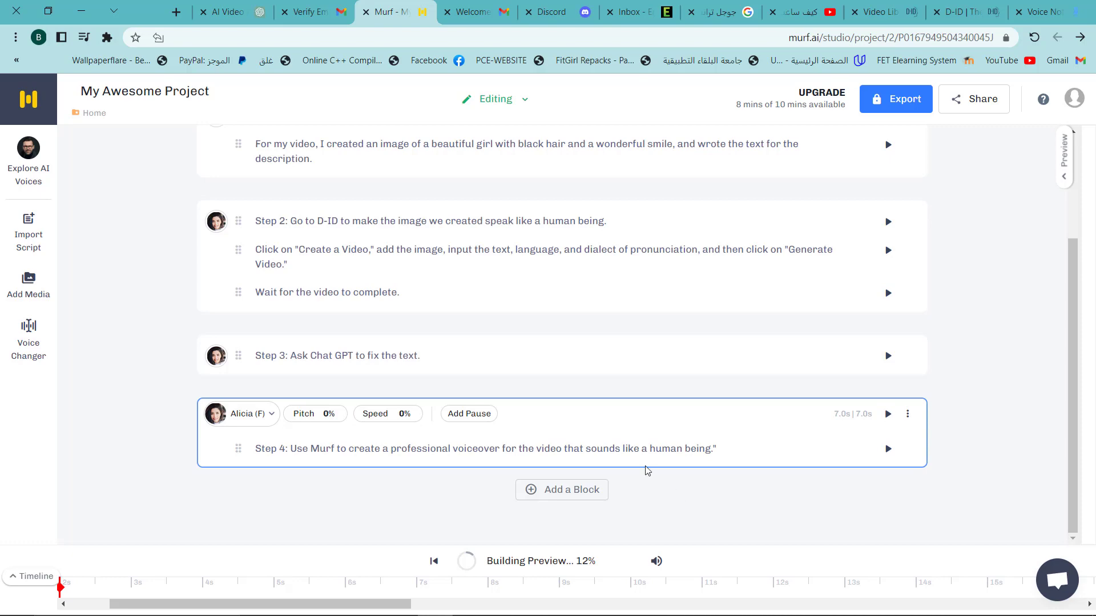
pyautogui.scroll(3, 773, 169)
# Download the Voice Only track as a single MP3 file, Medium quality, mono
pyautogui.click(878, 108)
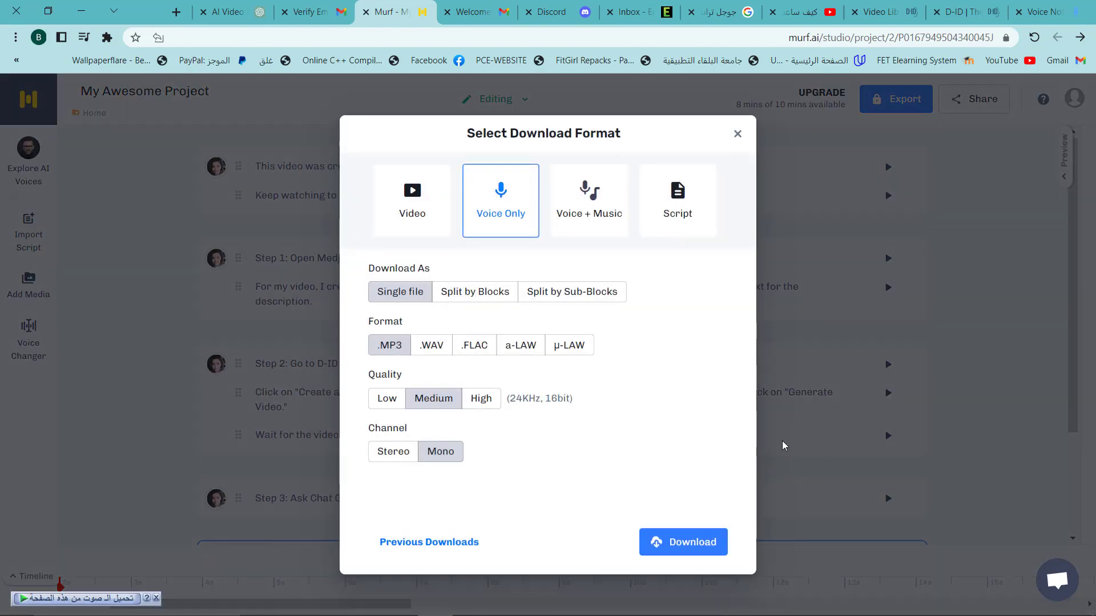
pyautogui.click(691, 543)
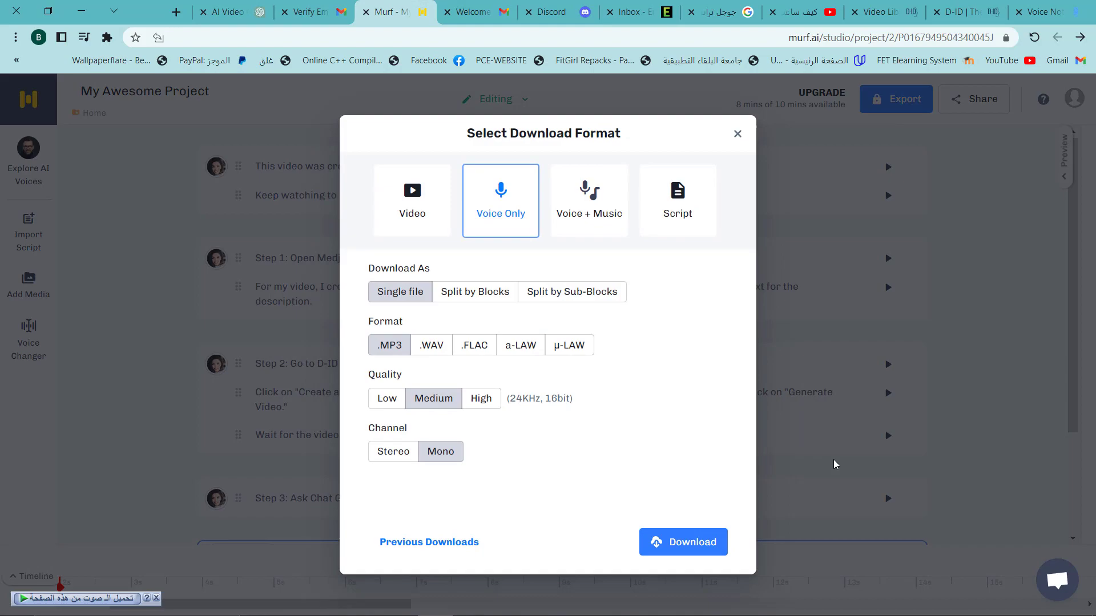